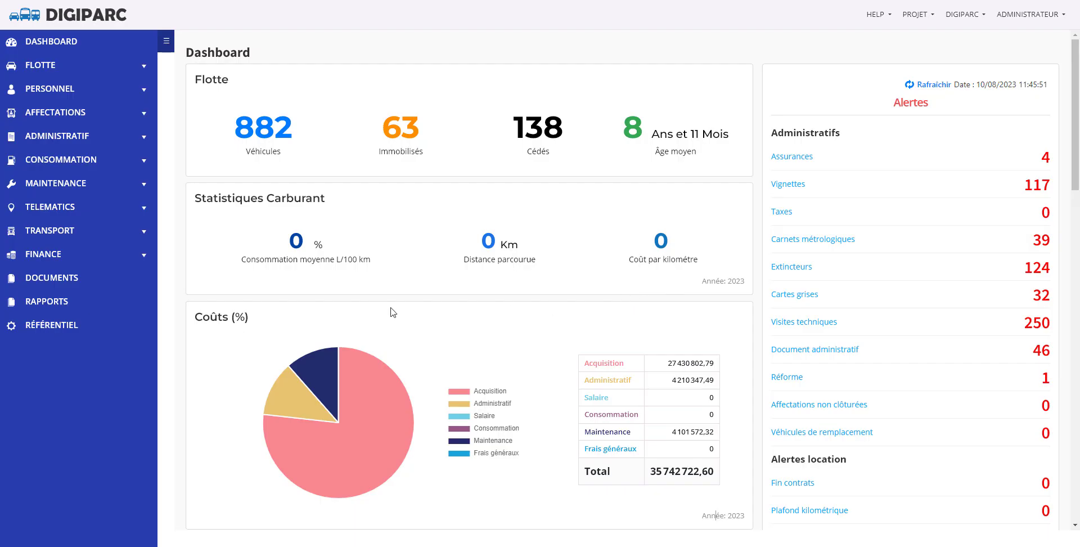
Step: Open the points of interest settings page within the Telematics geolocation module
click(146, 212)
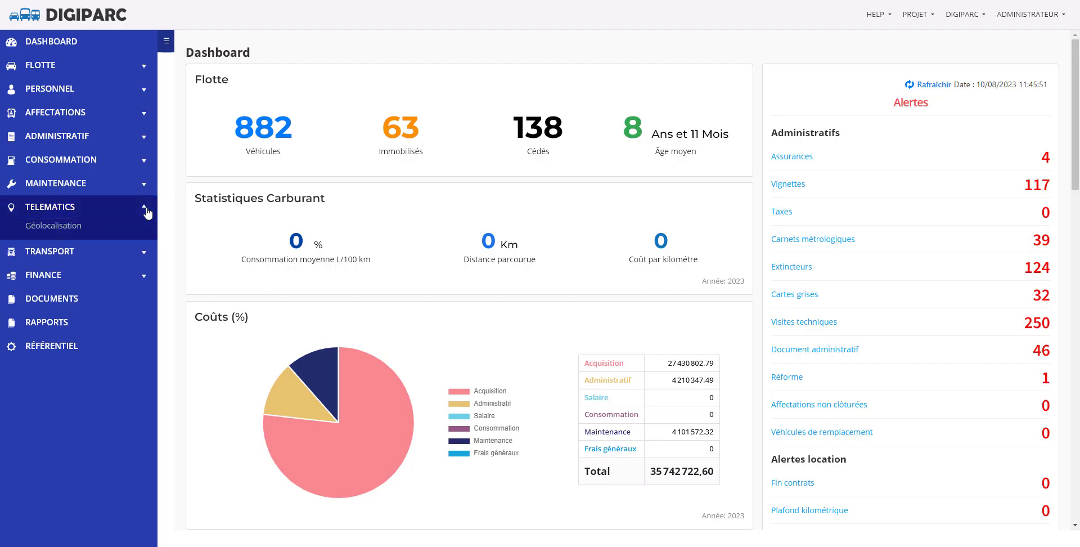
click(69, 227)
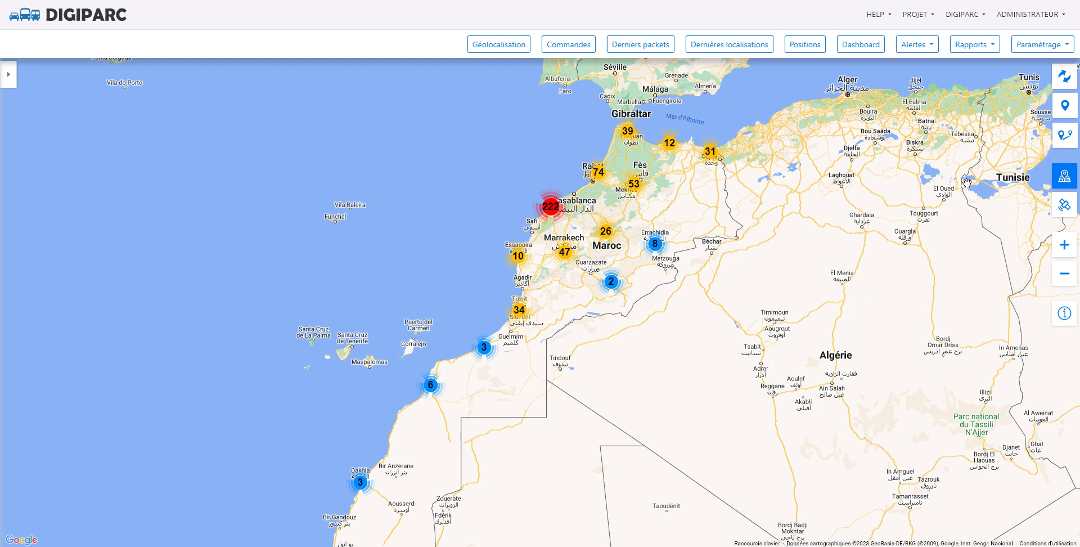
click(1038, 50)
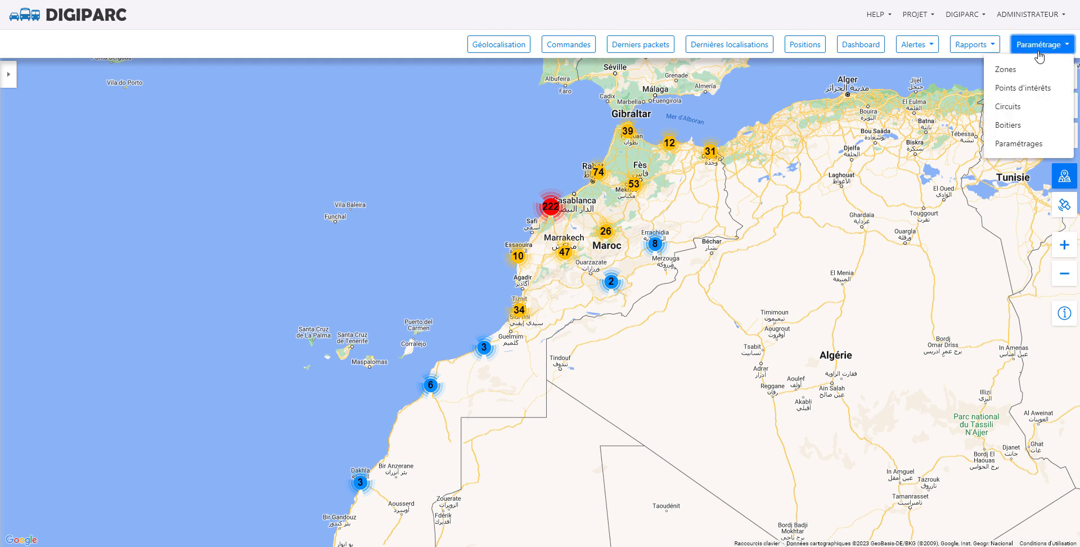
click(1058, 98)
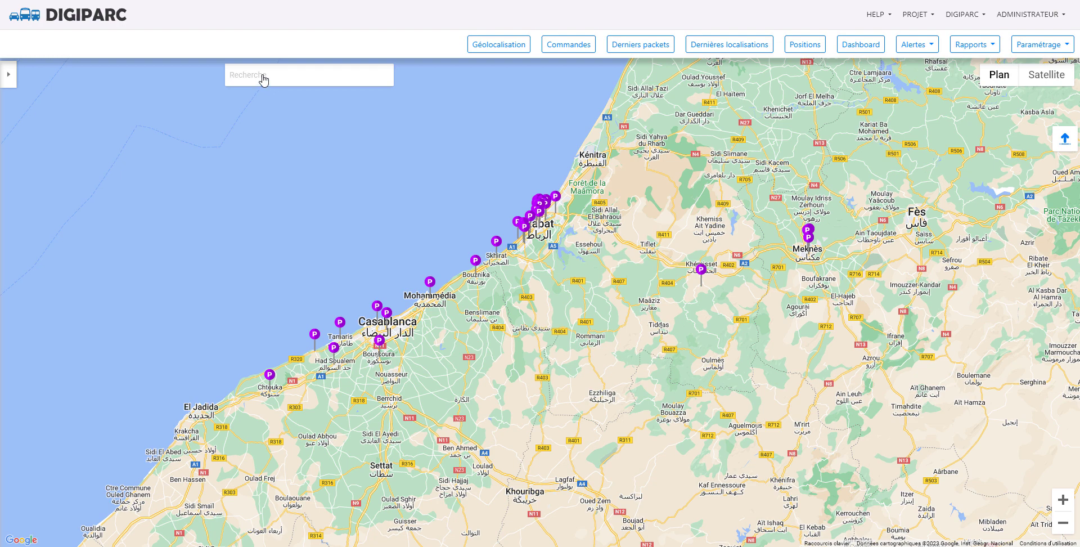
Step: Find Rabat on the map and place a new point of interest along the N1, southwest of Hôtel ibis Rabat Agdal
text(rabat)
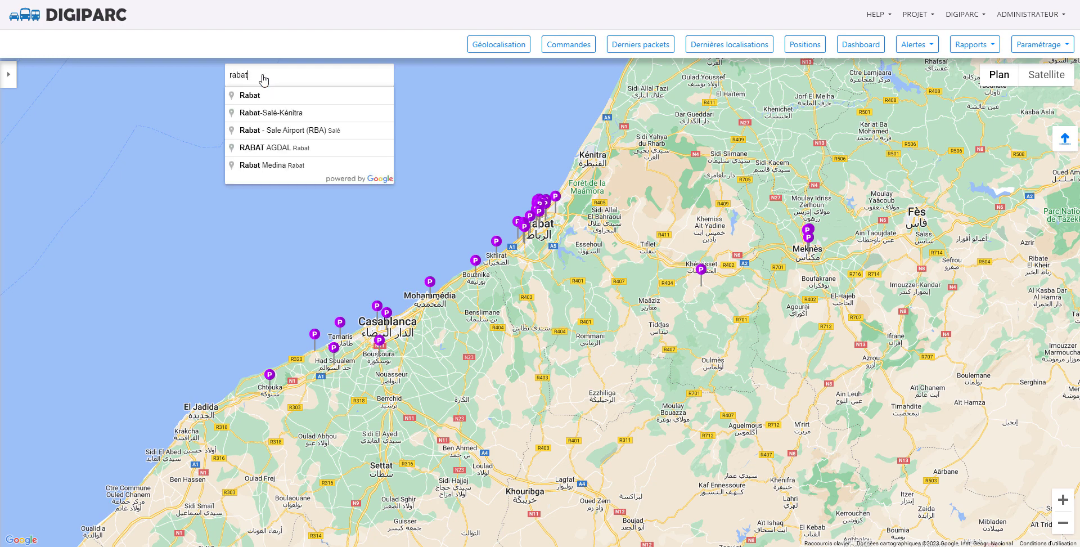
click(254, 96)
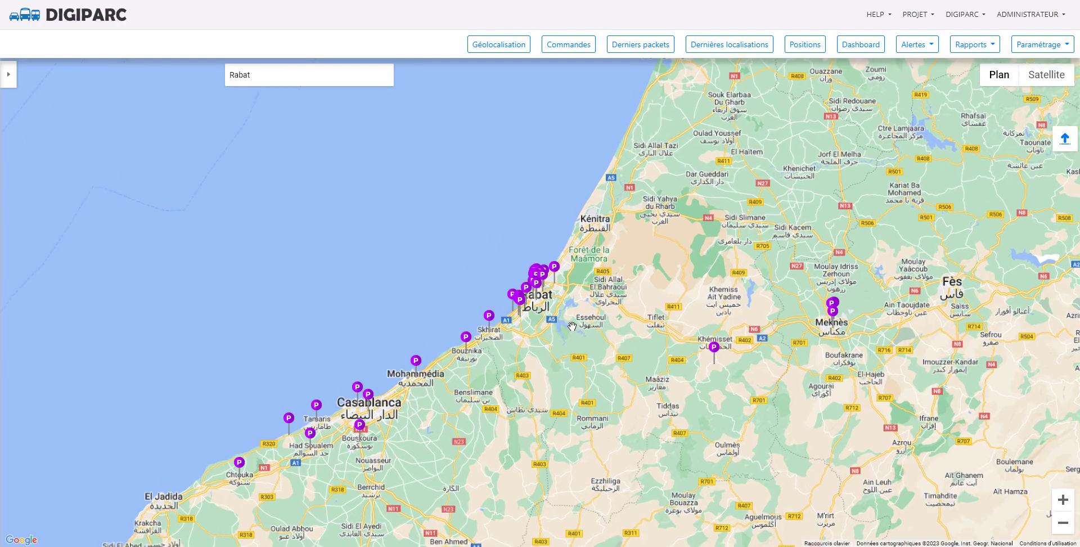
scroll(572, 325, up, 6)
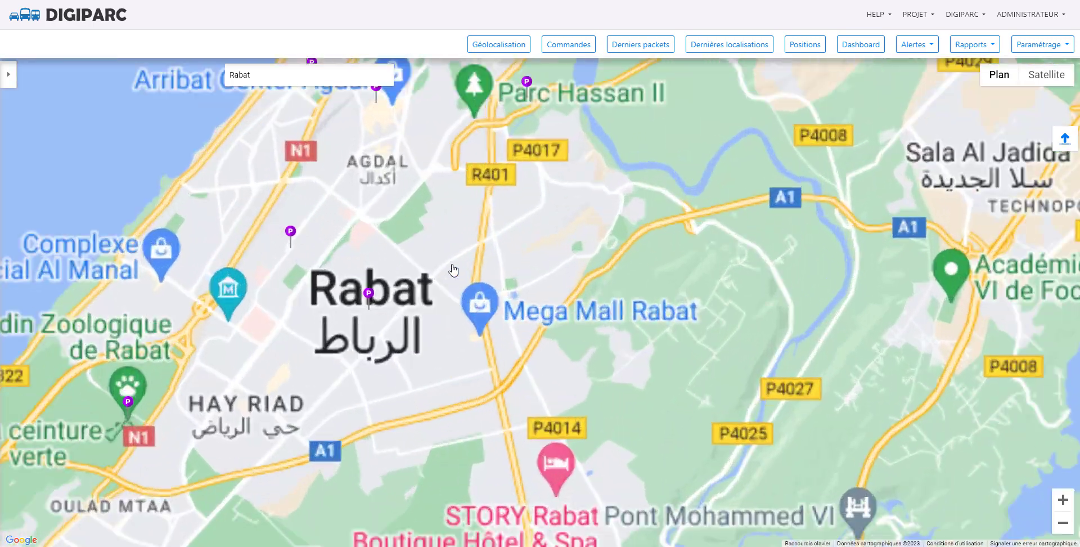
drag(361, 183, 538, 352)
scroll(489, 288, up, 2)
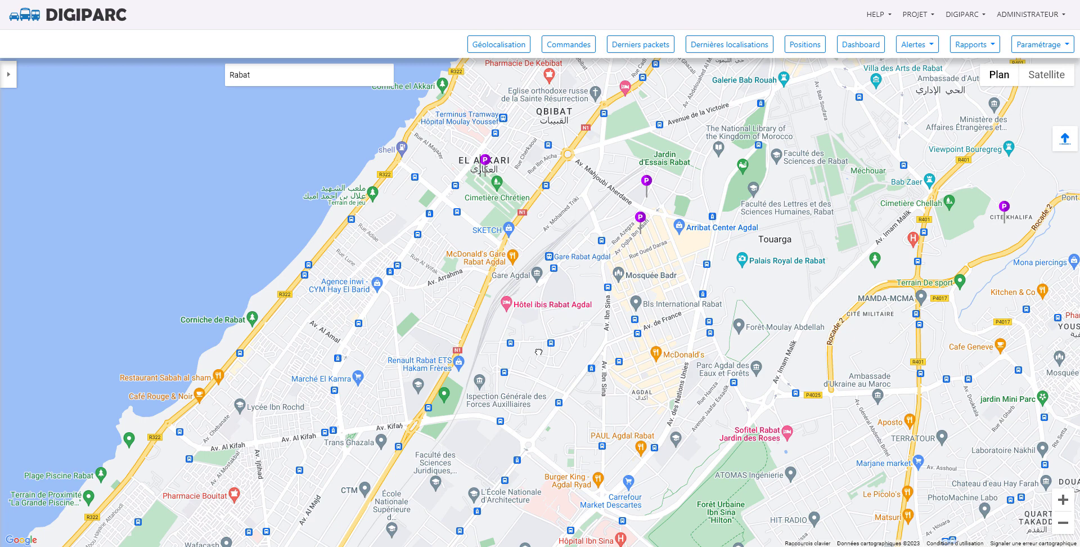
click(461, 332)
Step: Name the point of interest "Site client 12" and set its alert distance to 200 m
text(S)
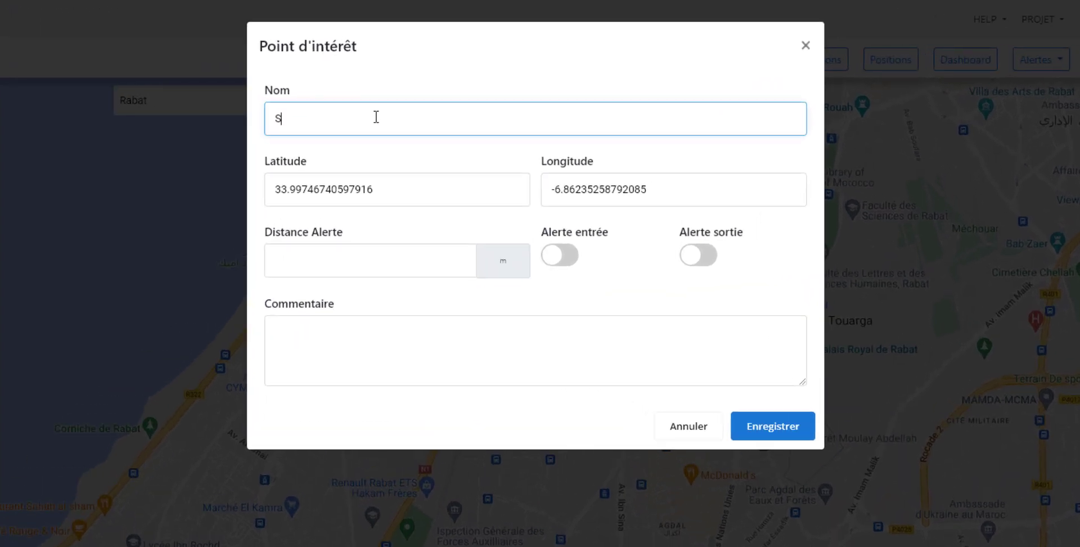
text(ite)
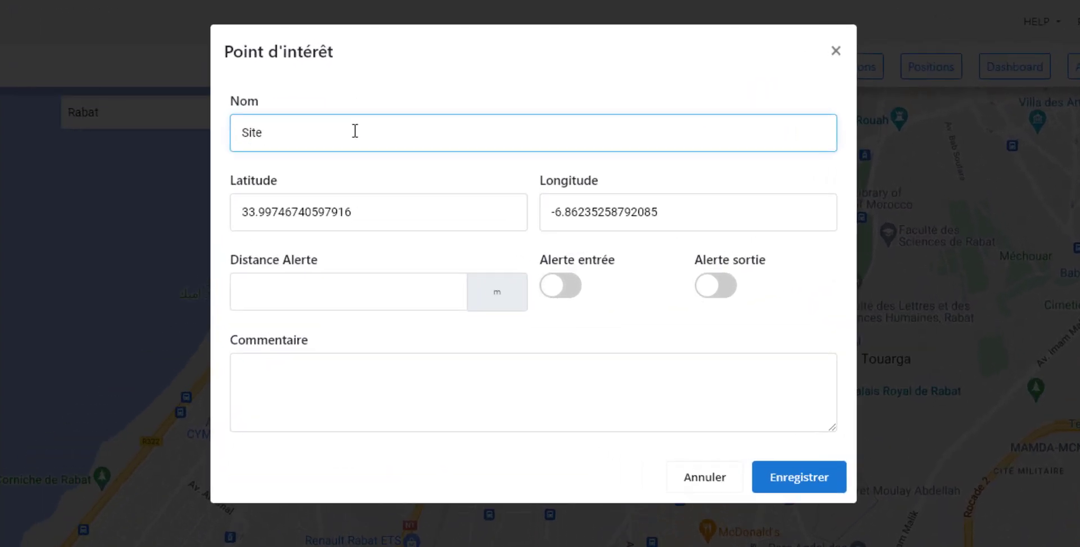
text( client 12)
click(346, 302)
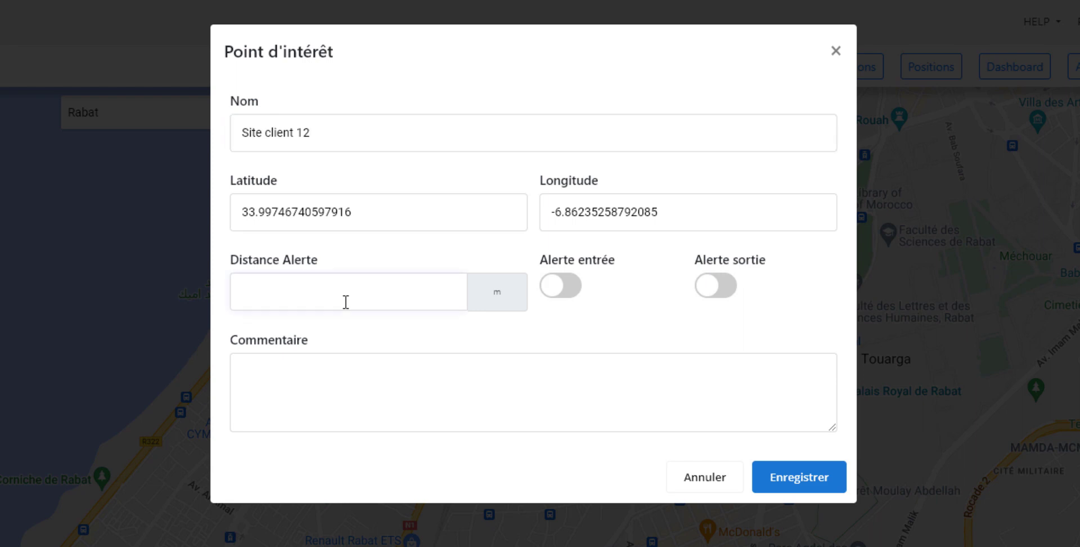
text(200)
Step: Enable the entry and exit alerts, add the comment "Dépôt client 12", and save the point of interest
click(578, 298)
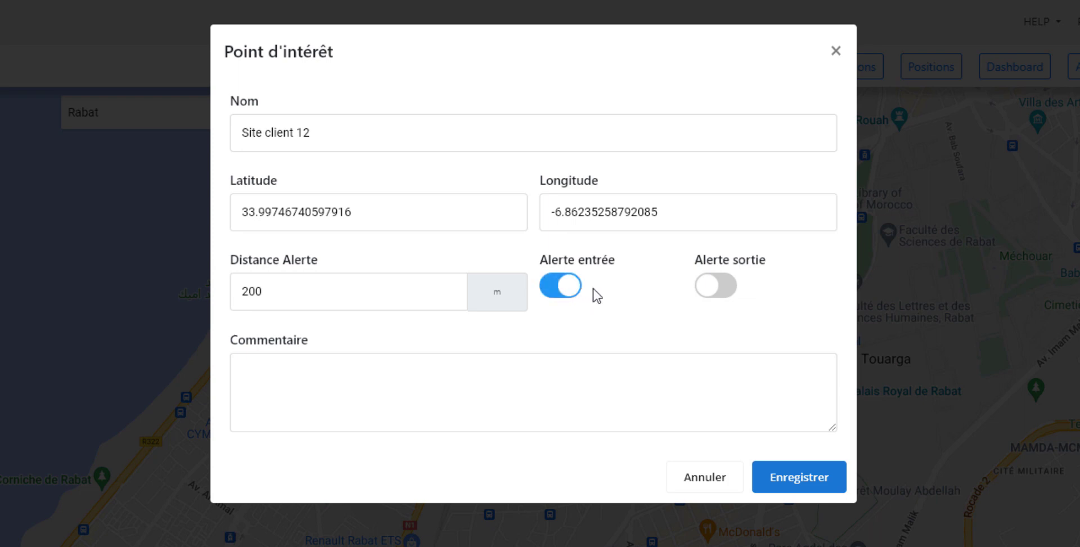
click(727, 288)
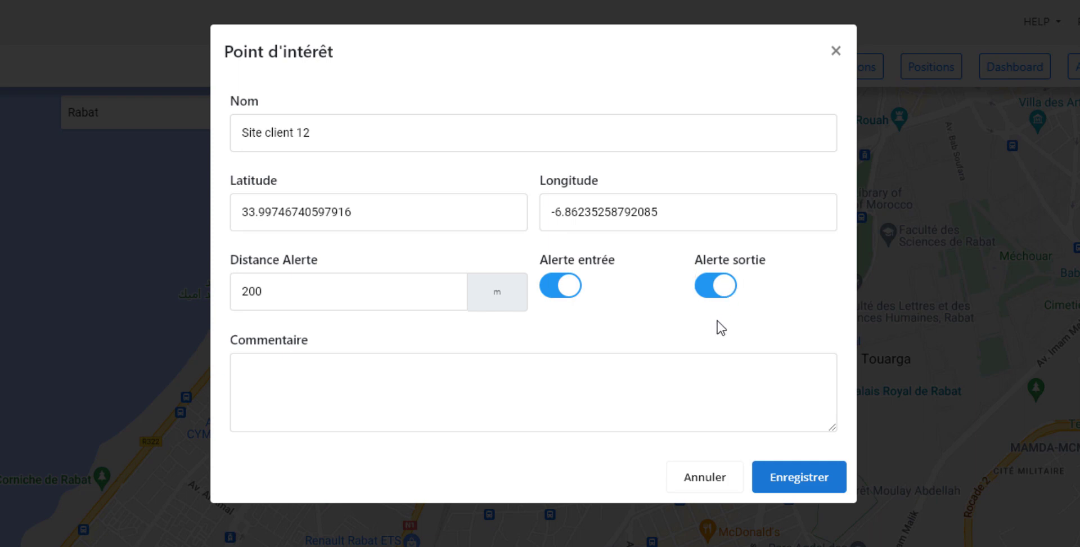
click(360, 381)
text(Dépôt client 12)
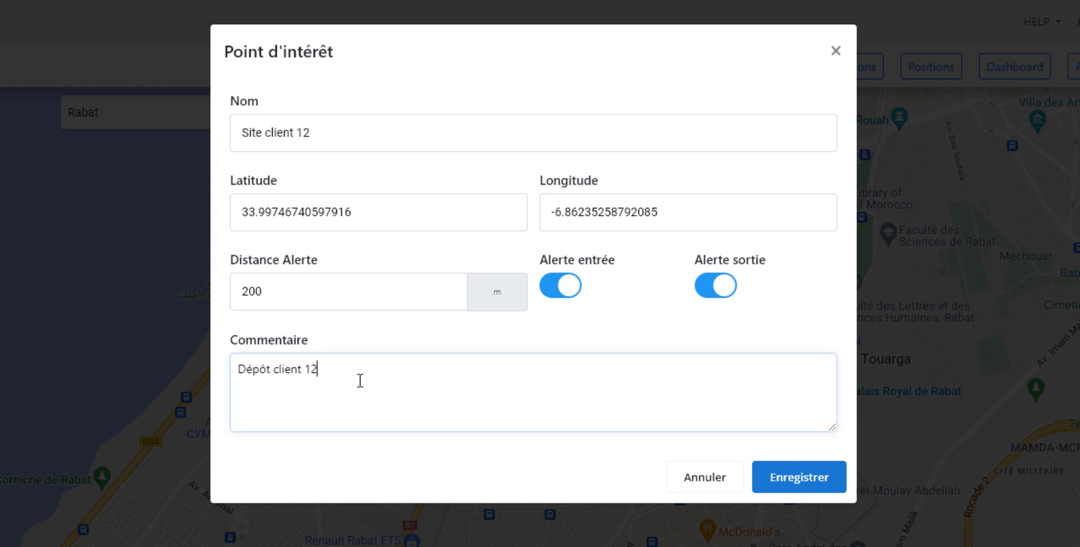
click(799, 487)
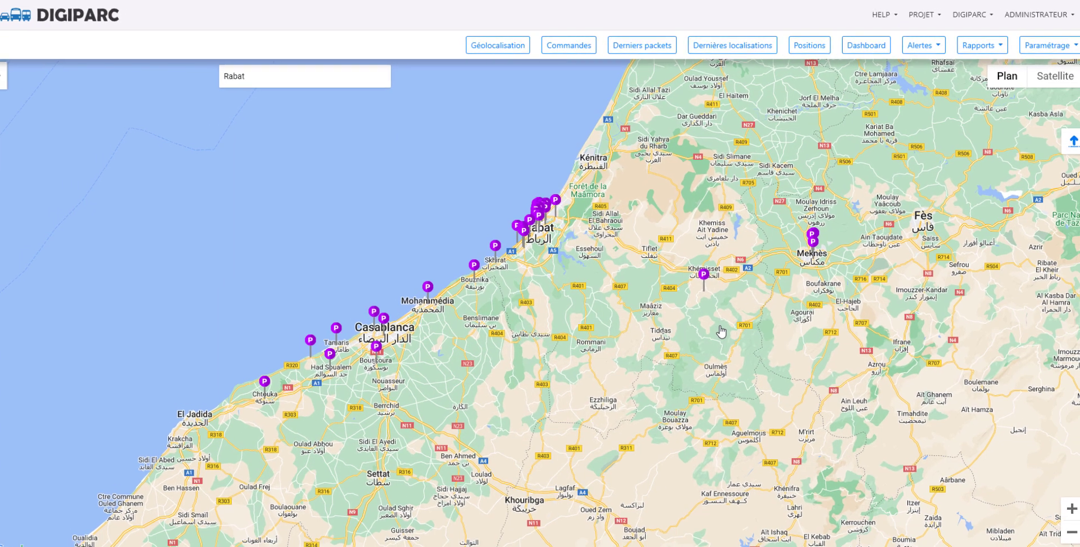
Step: View the details of the new Site client 12 marker on the Rabat map, and close them
scroll(542, 242, up, 5)
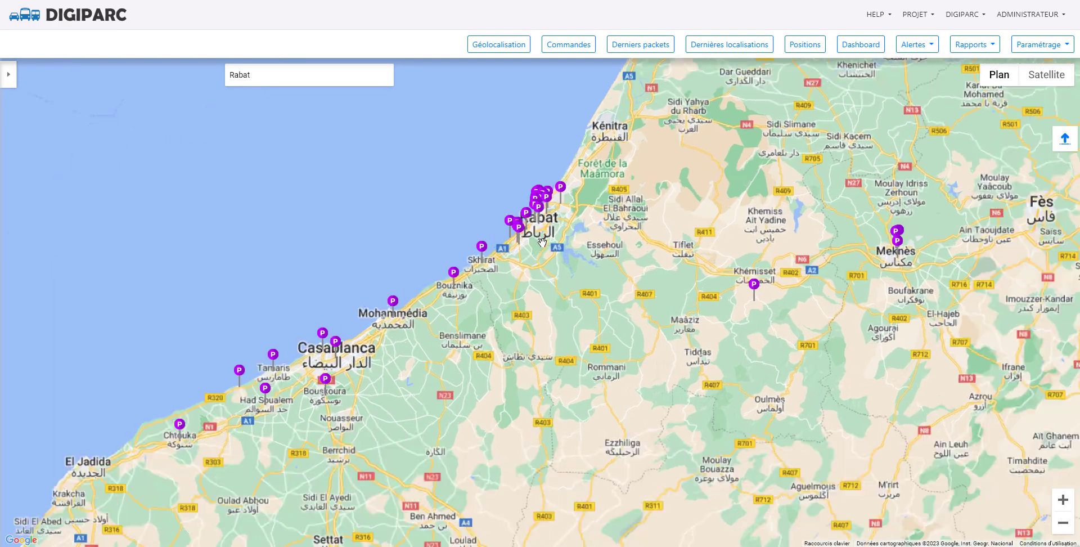
scroll(587, 451, up, 1)
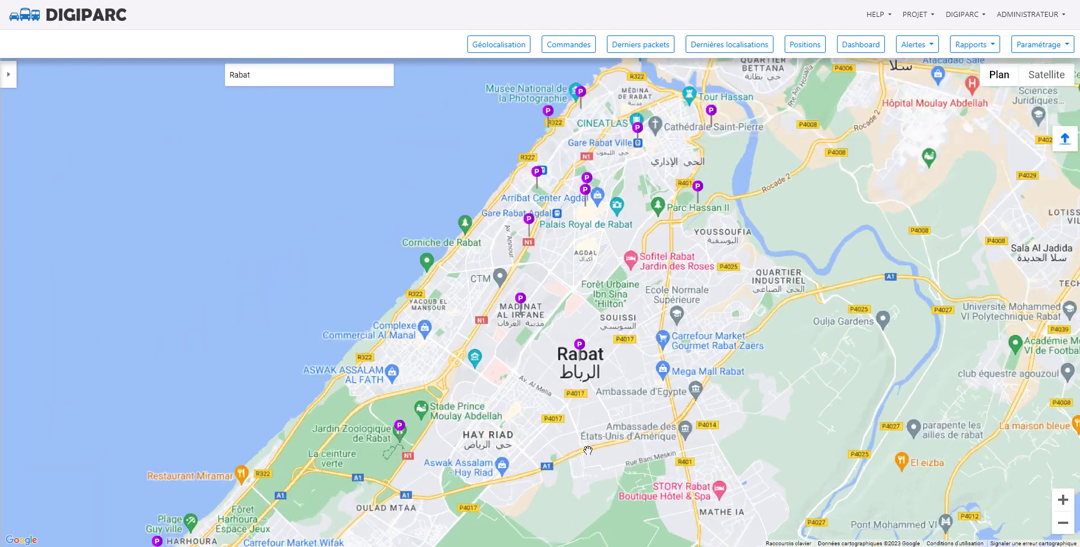
click(493, 91)
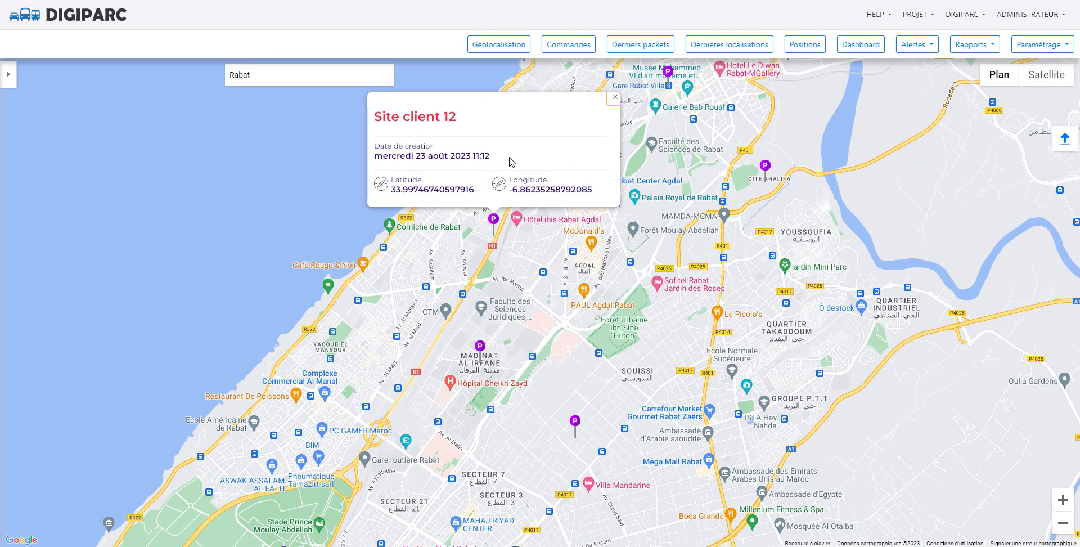
click(615, 98)
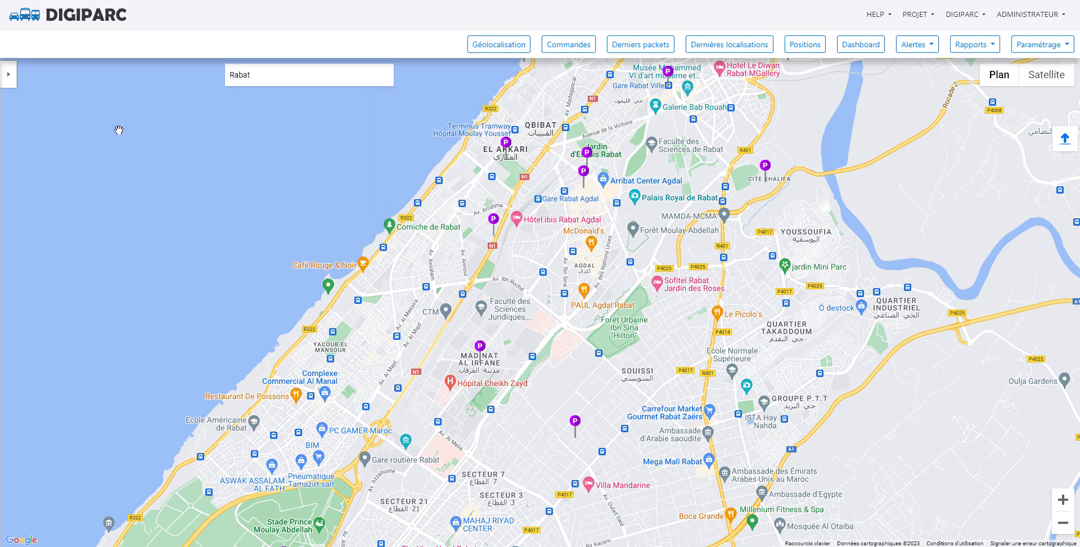
Step: Search the list of points of interest for "site" and locate Site client 12 on the map
click(9, 83)
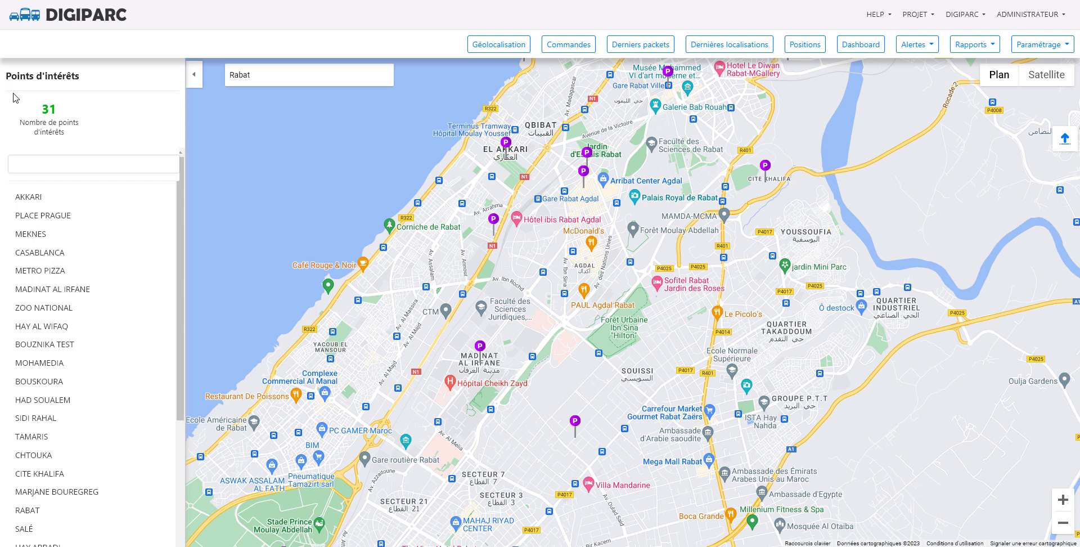
click(51, 162)
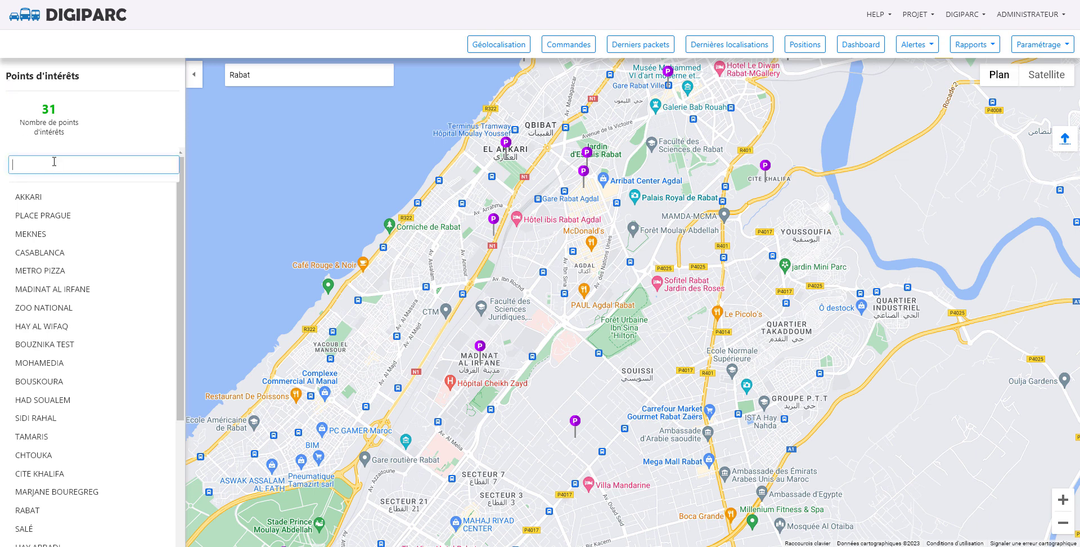
text(site)
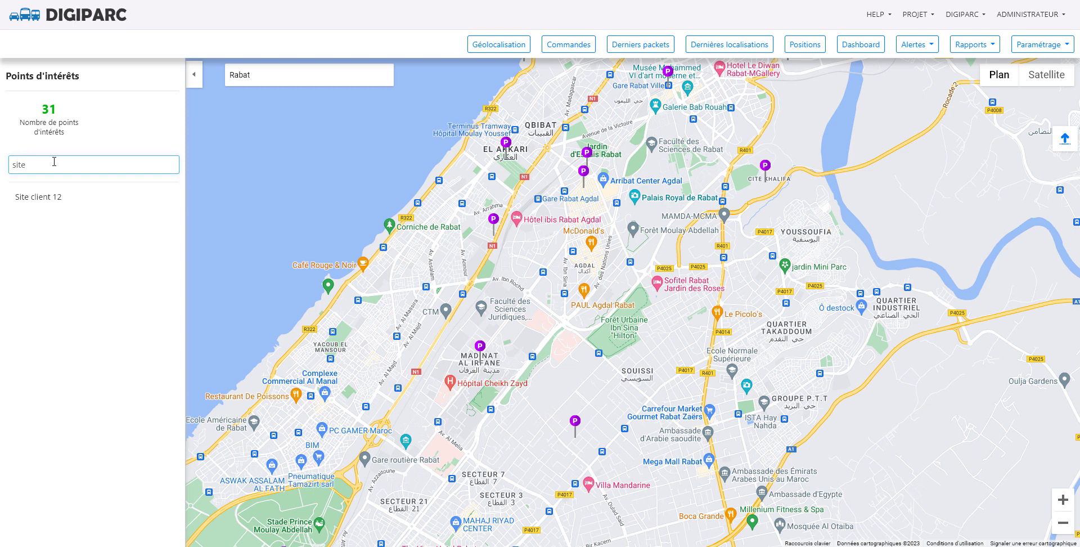
click(51, 198)
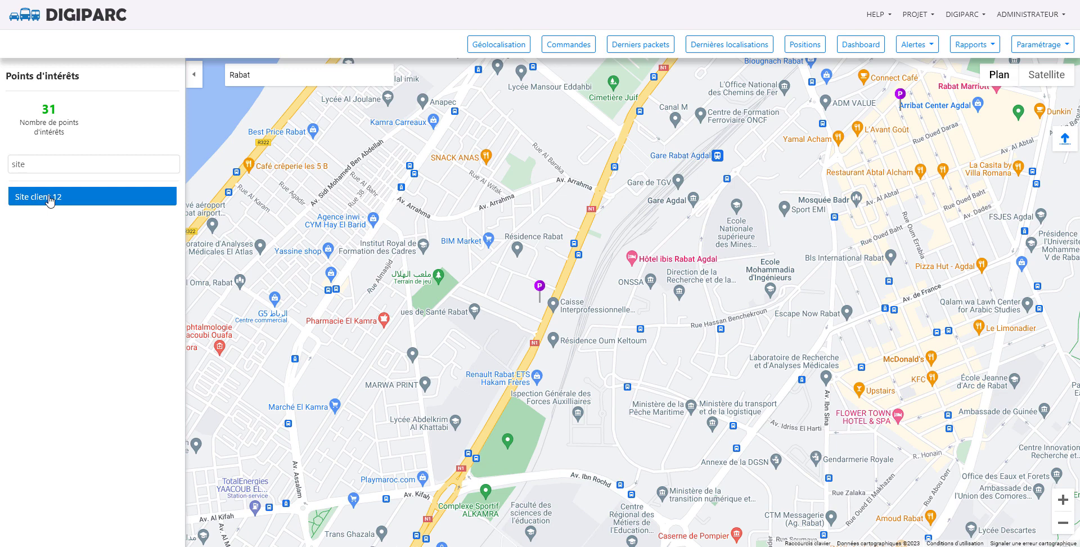
Step: Set the alert distance of Site client 12 to 250 m and save the point of interest
double_click(50, 199)
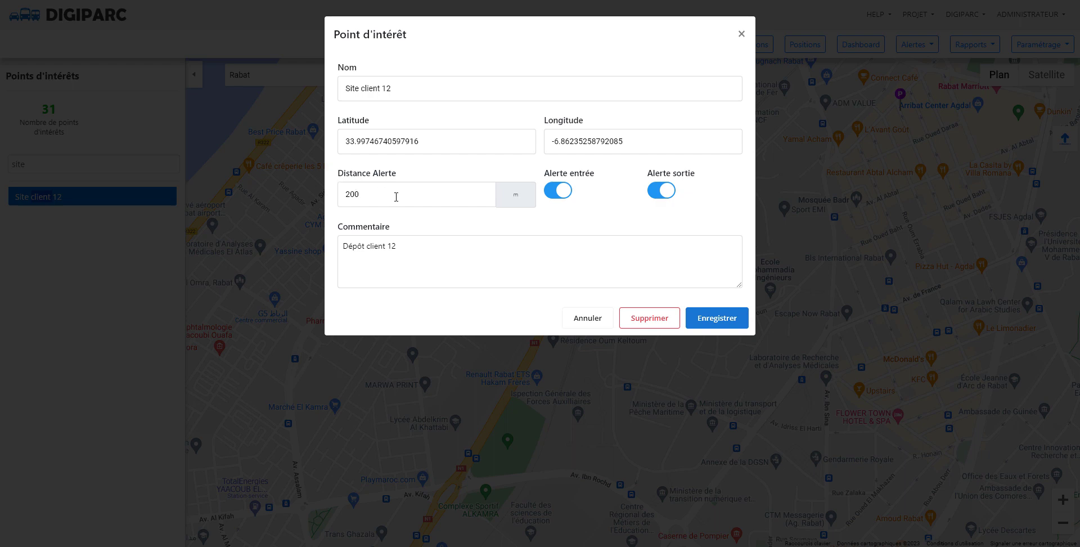
click(394, 198)
key(BackSpace)
key(BackSpace)
text(50)
click(704, 322)
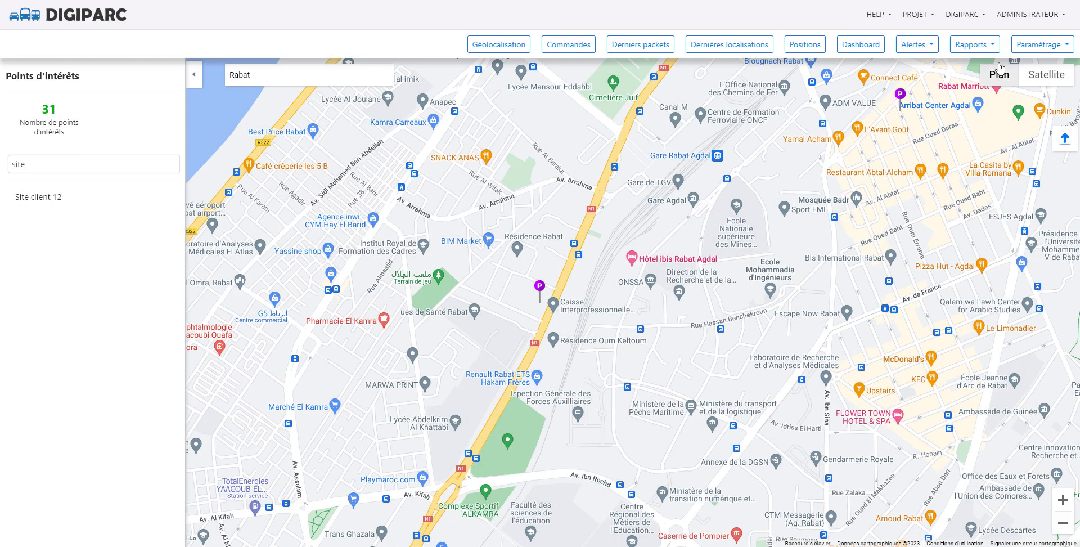
Step: Open the report of passages by points of interest and show its filter options
click(991, 47)
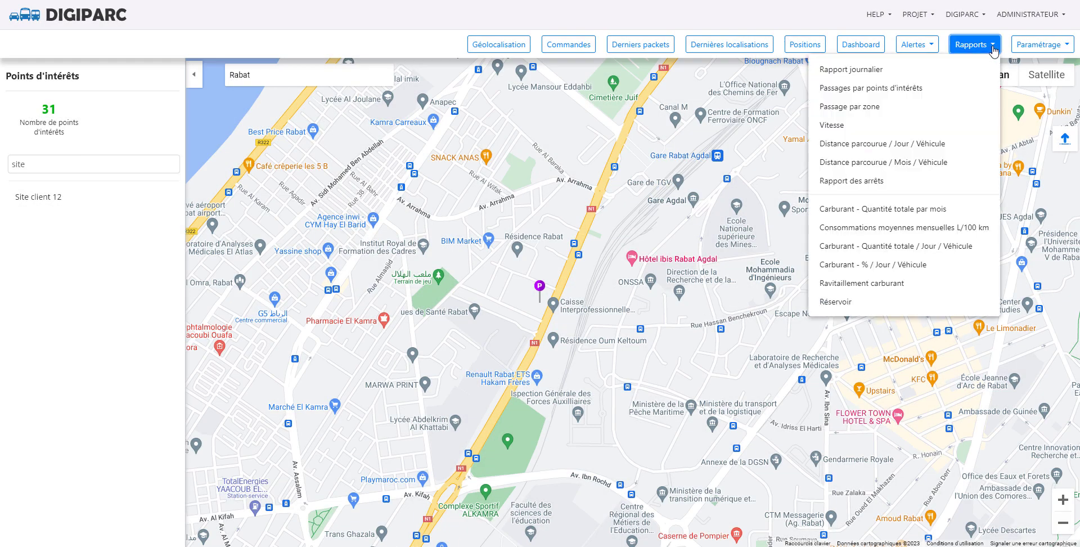
click(944, 90)
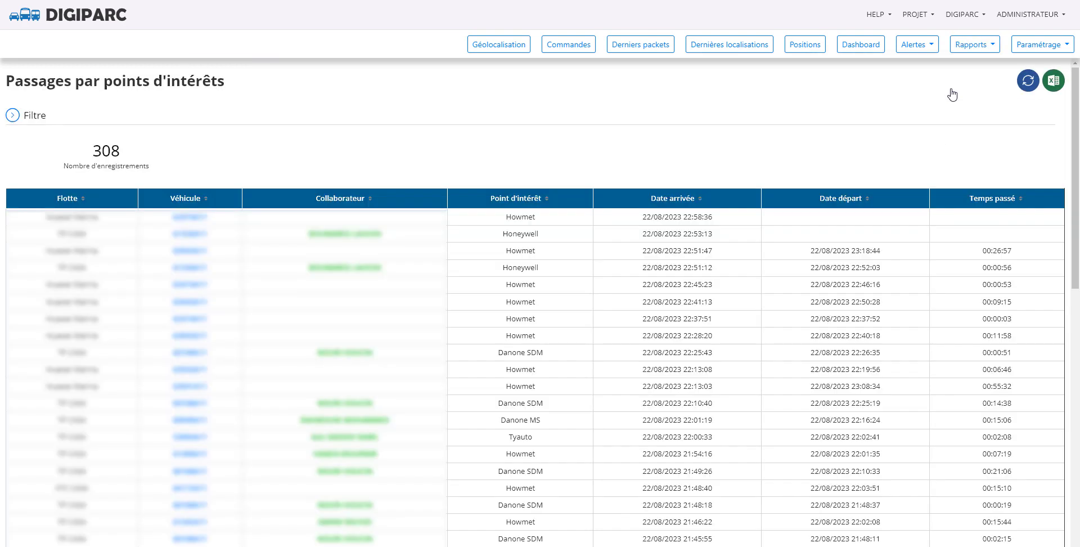
click(952, 121)
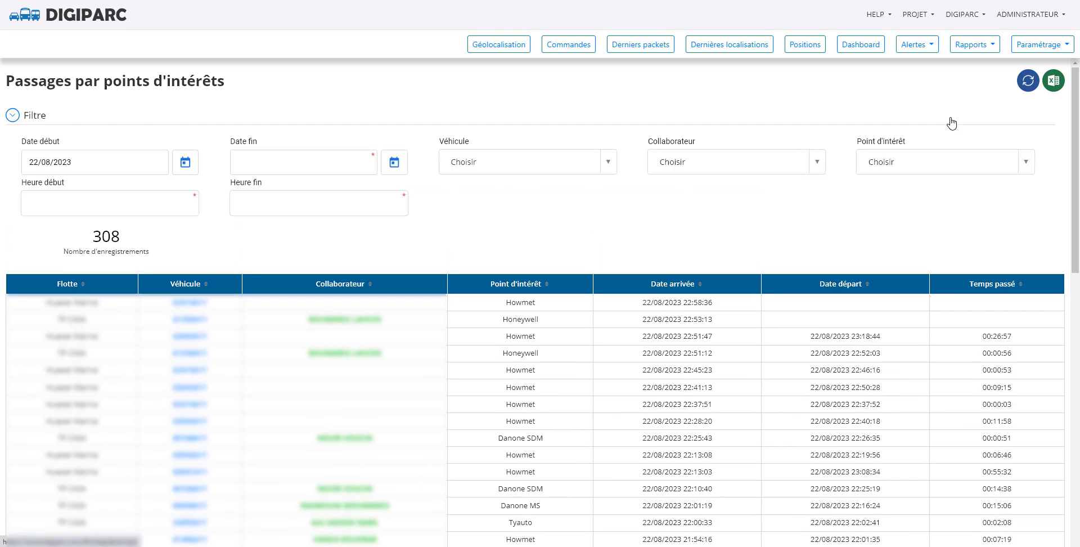